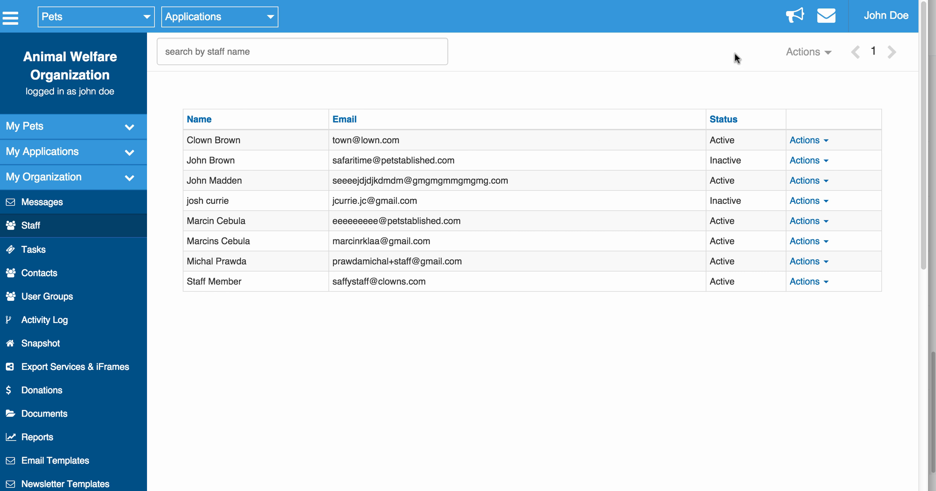
- Start a new staff member record and assign it the Pet Section Only permission group
click(797, 63)
click(788, 78)
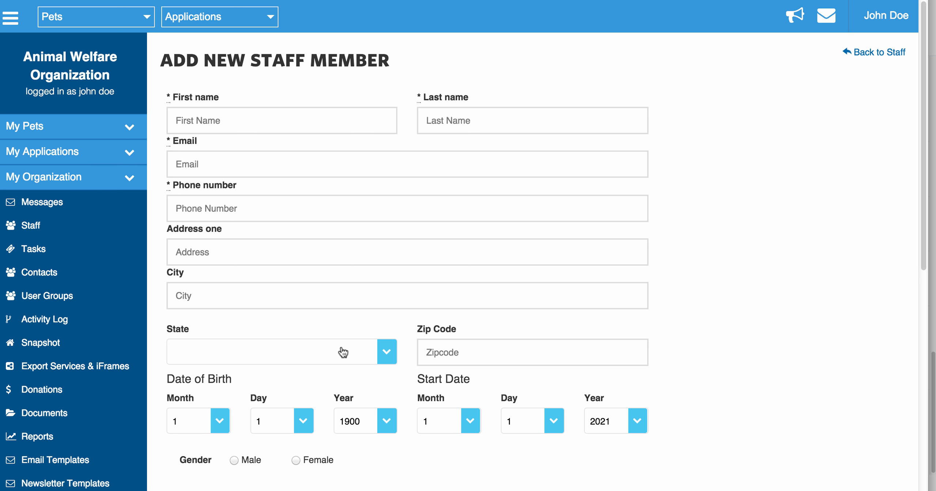
scroll(344, 351, down, 2)
scroll(344, 352, down, 3)
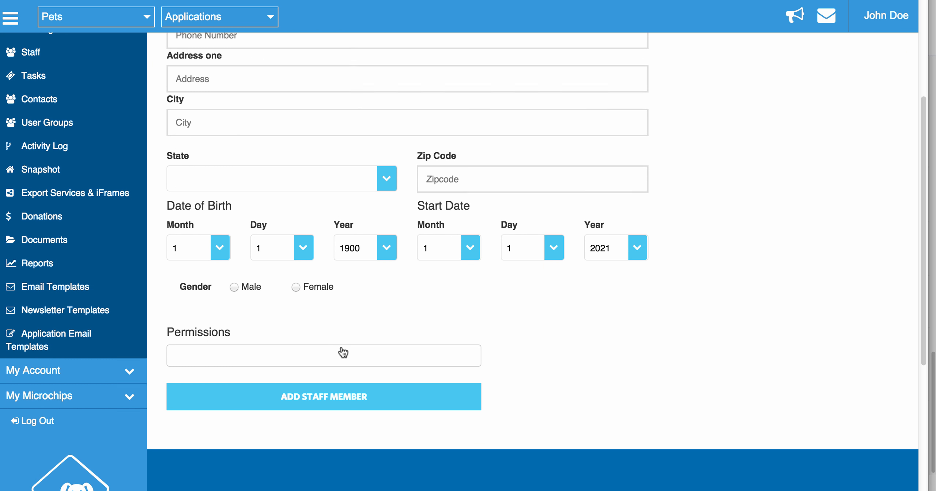
click(265, 358)
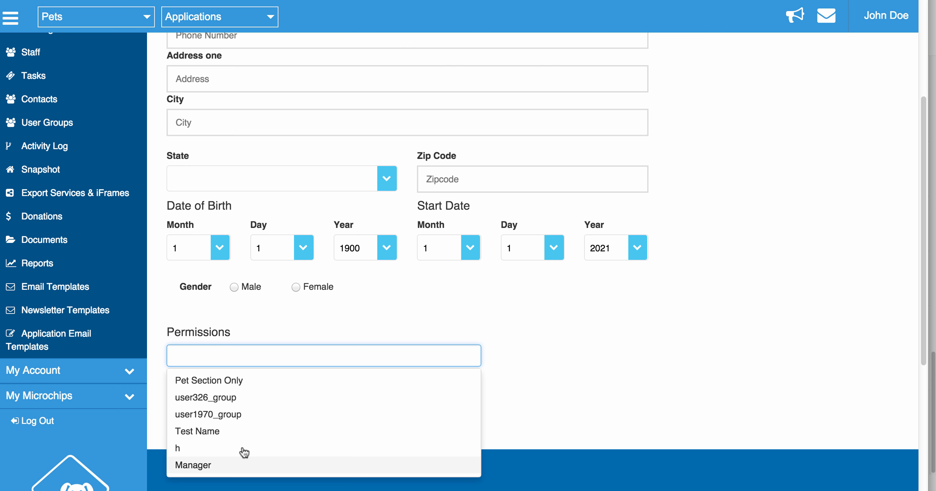
click(229, 380)
click(432, 337)
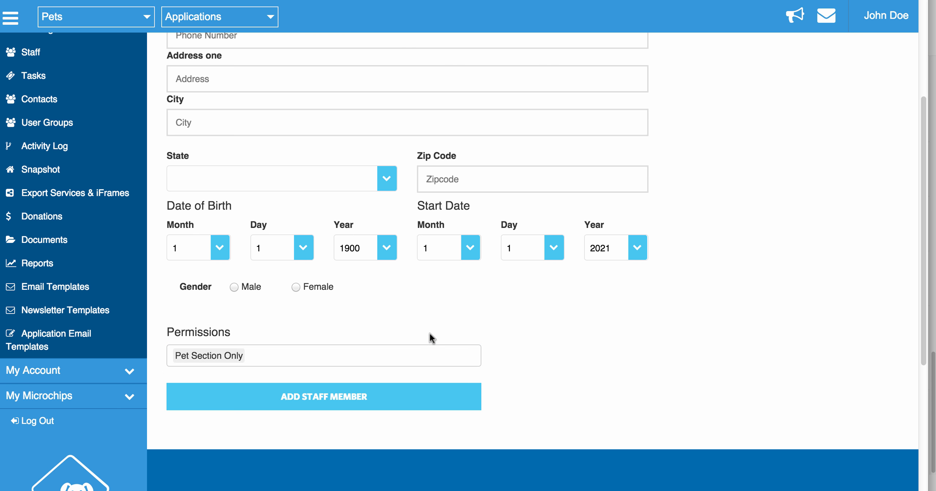
scroll(430, 338, up, 4)
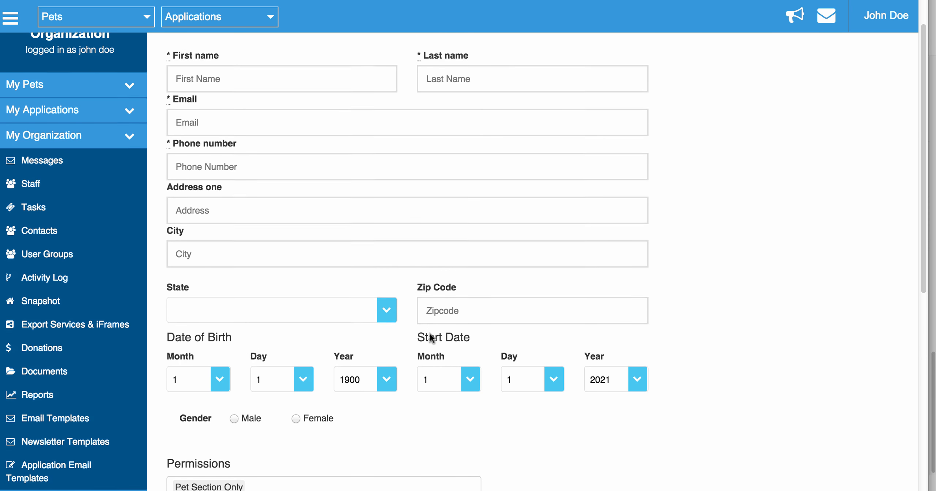
scroll(430, 337, down, 4)
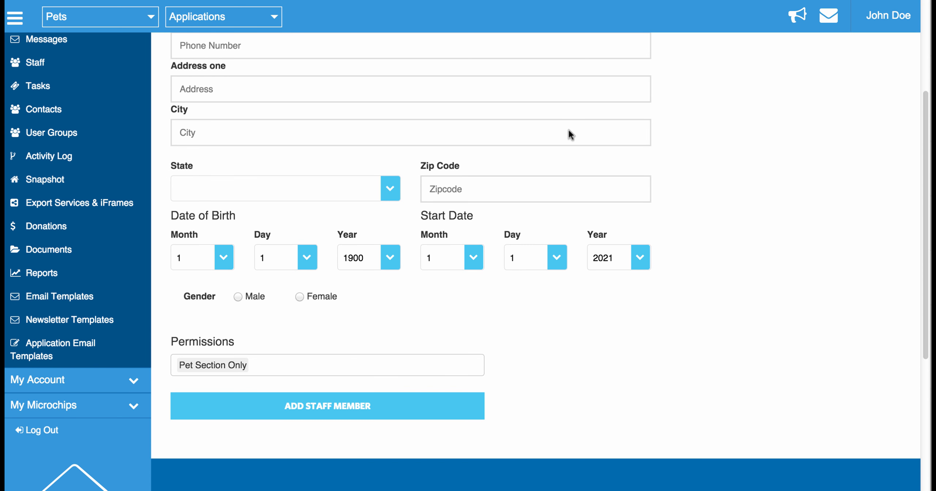
- Review the account's default pet settings and view the organization's email templates
click(107, 381)
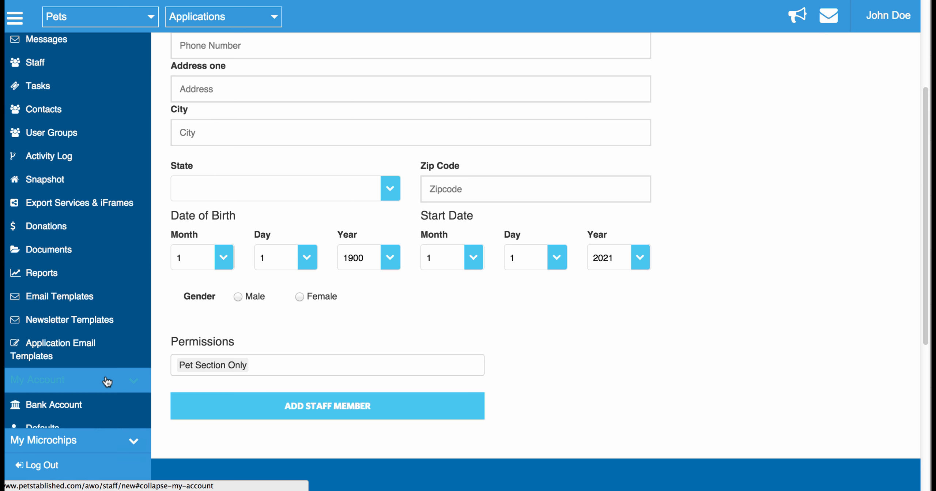
scroll(107, 381, down, 3)
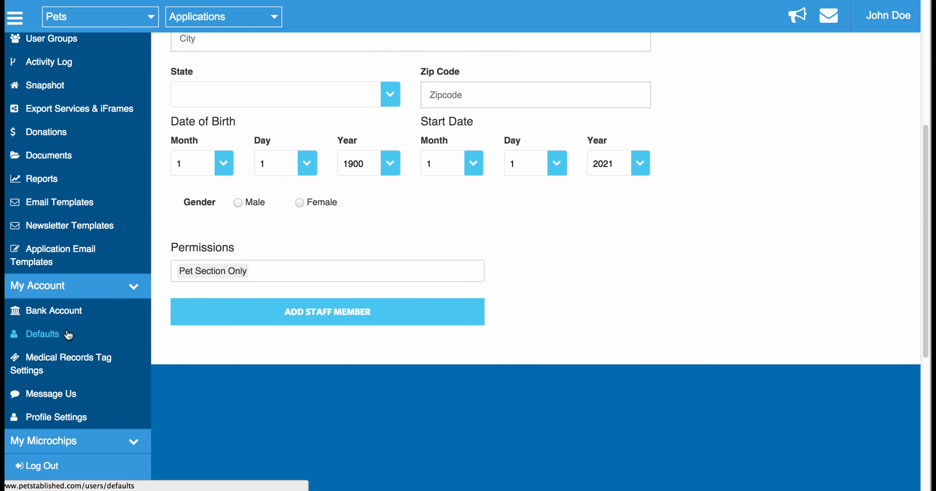
click(43, 333)
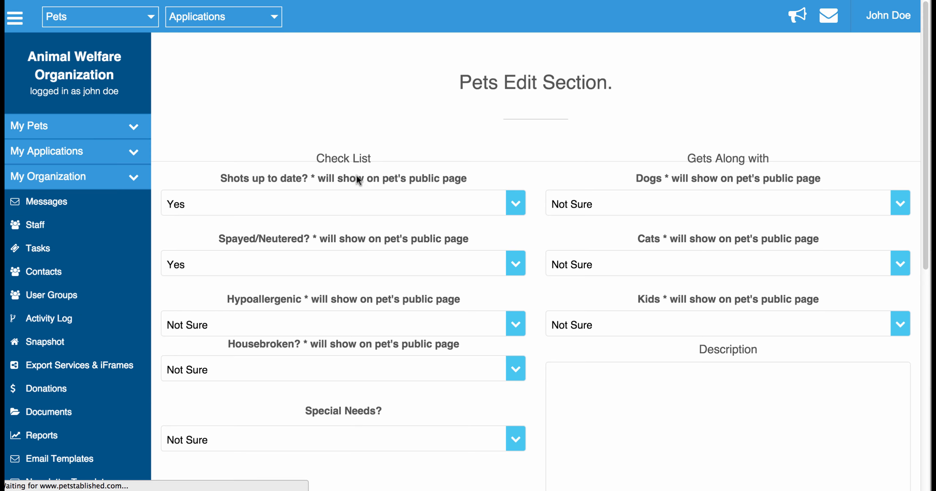
scroll(303, 406, down, 3)
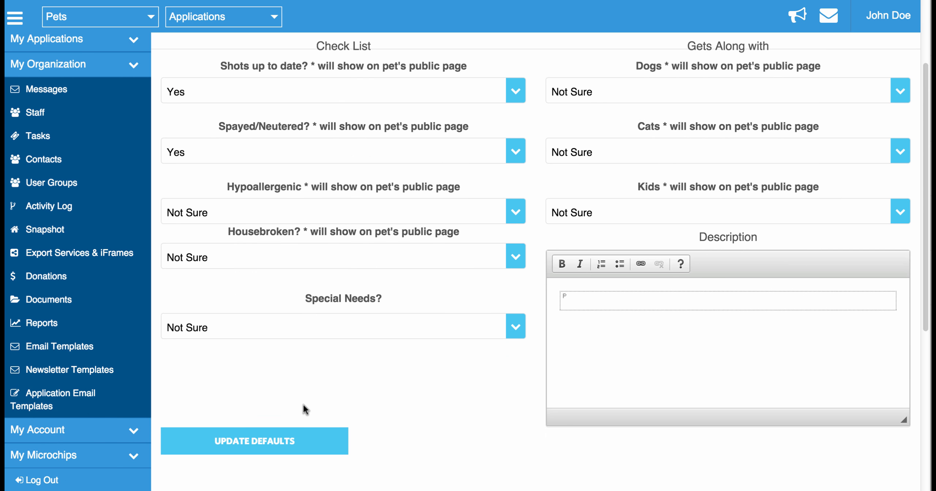
click(65, 352)
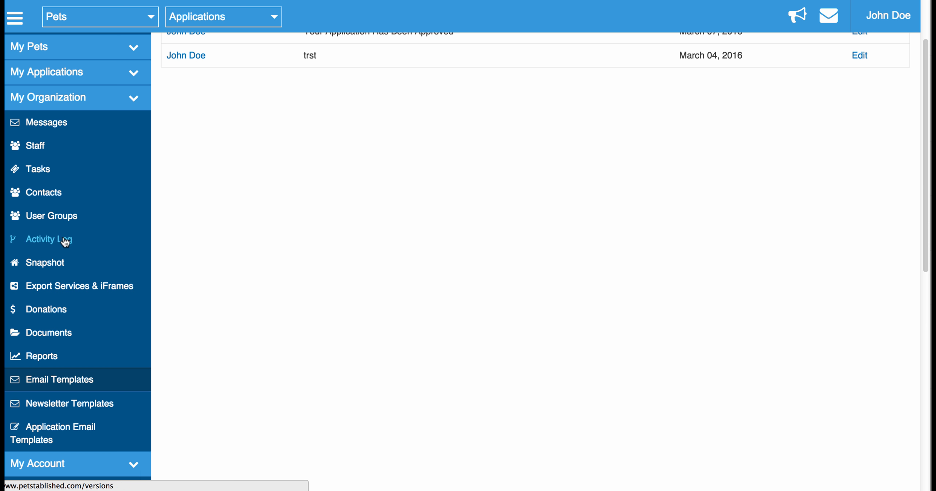
- Start a new user group and name it Medical Record Staff Only
click(51, 216)
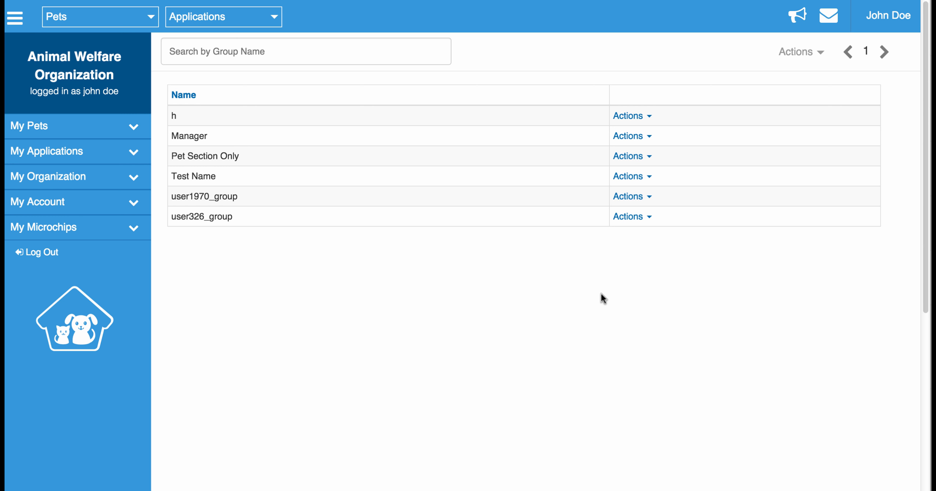
click(802, 66)
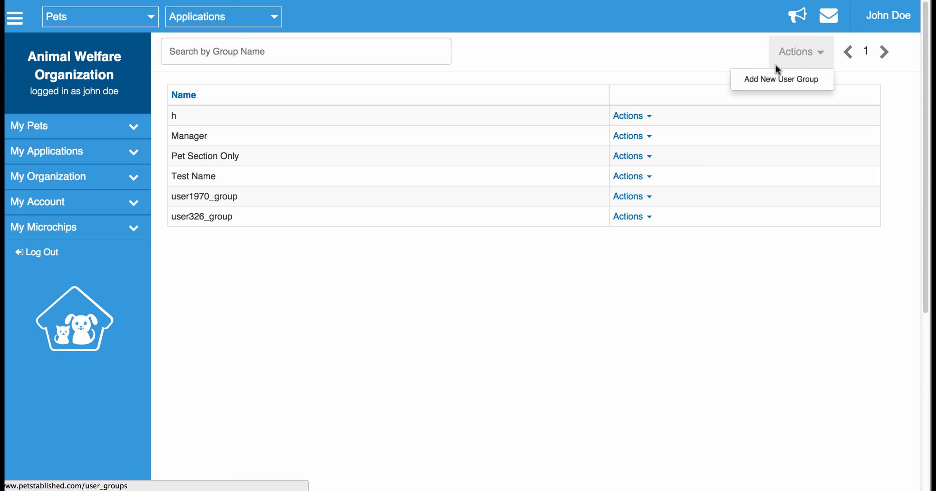
click(772, 78)
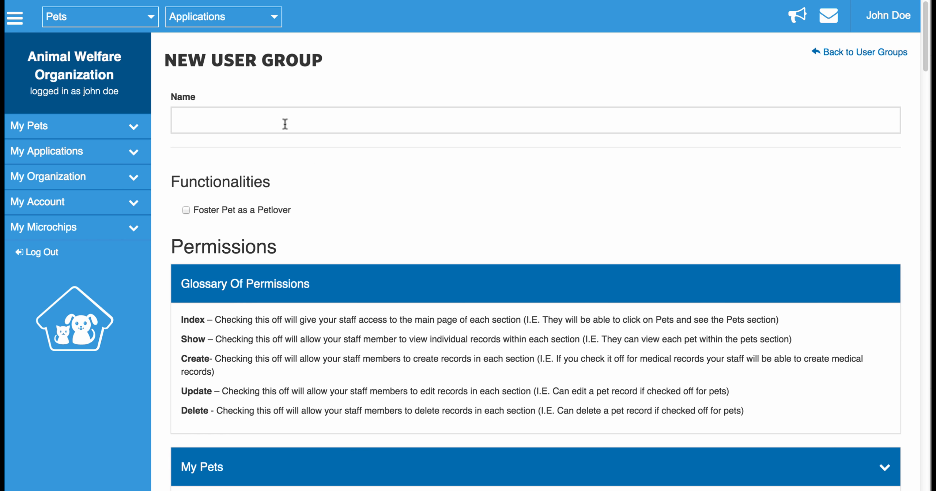
click(285, 124)
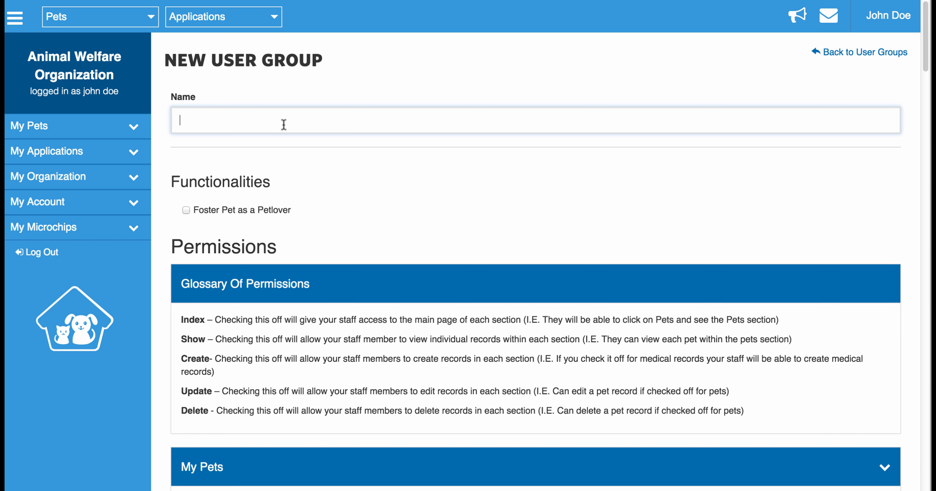
text(Medical Record Staff Only)
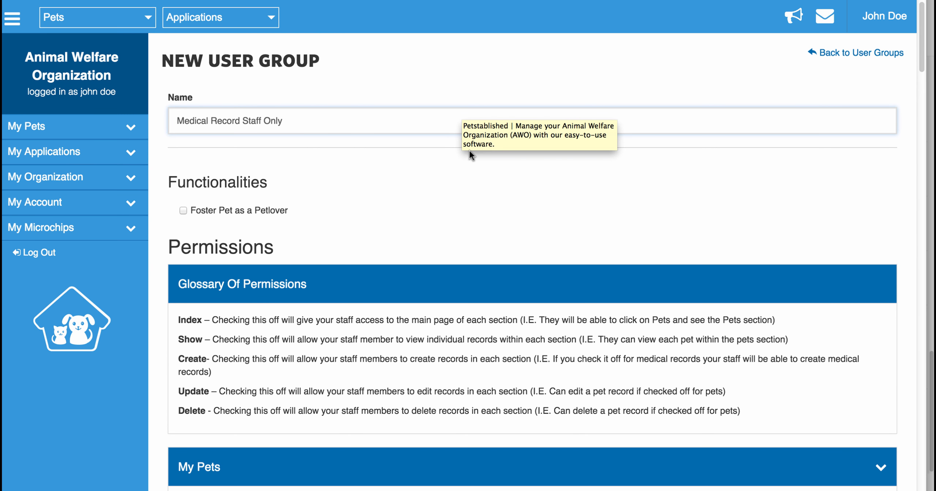
- Examine the permissions glossary and My Pets permission options, comparing them with the My Pets and My Applications navigation sections
scroll(457, 218, down, 6)
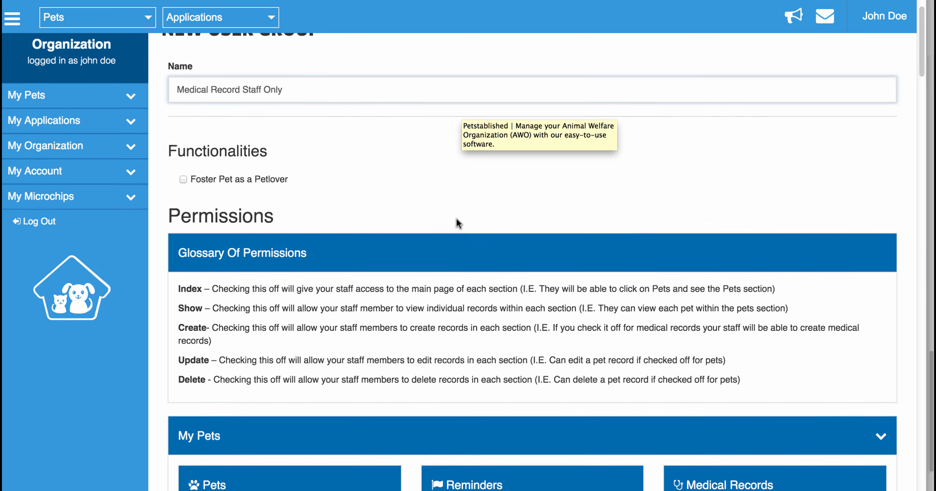
scroll(457, 220, down, 2)
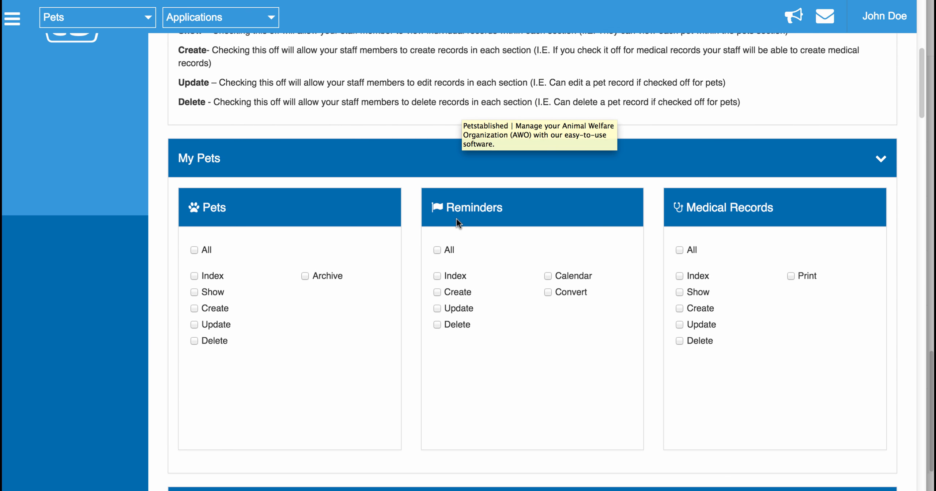
scroll(456, 218, down, 1)
scroll(457, 218, up, 2)
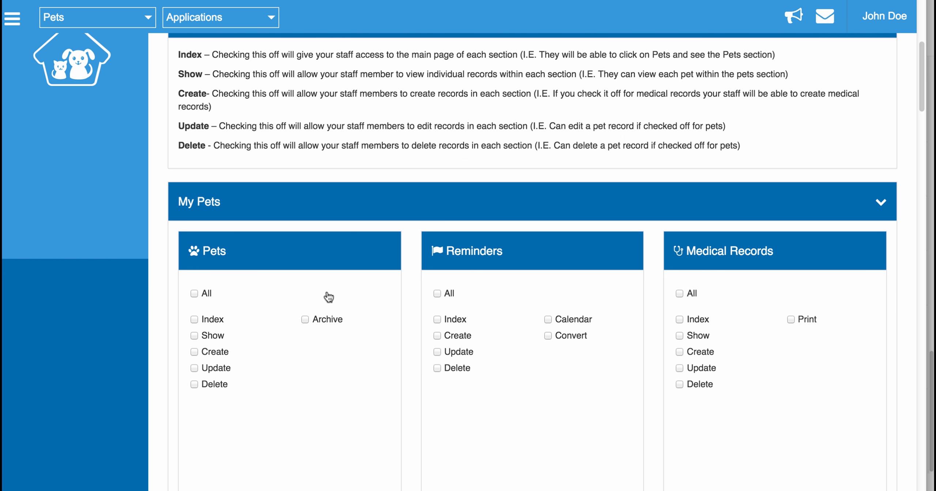
scroll(324, 296, down, 1)
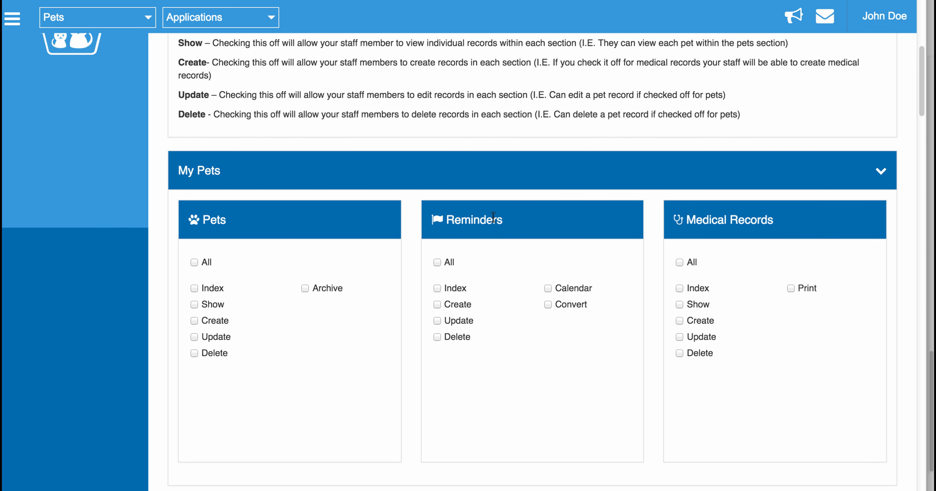
scroll(235, 193, up, 10)
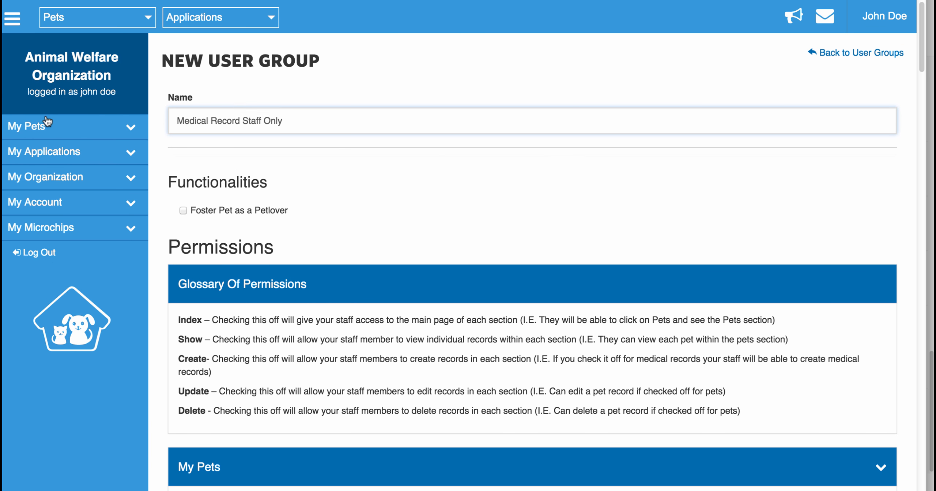
click(44, 128)
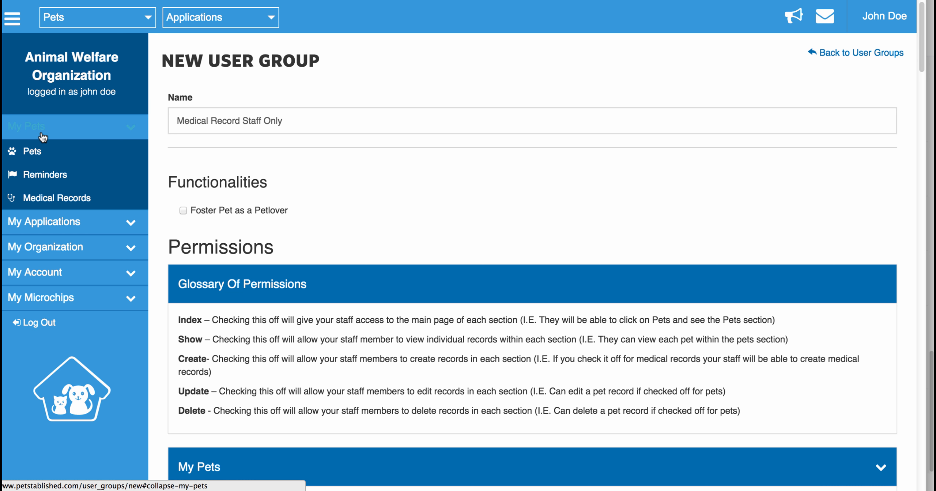
click(46, 221)
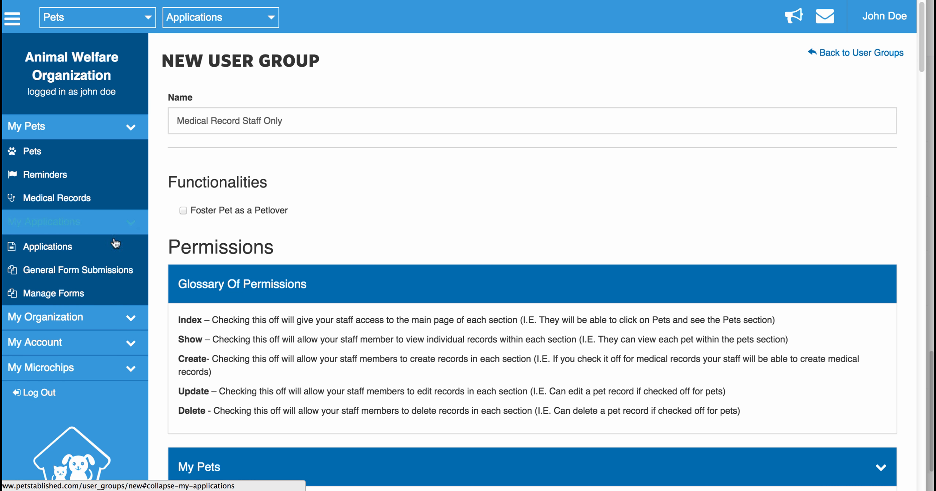
scroll(406, 355, down, 4)
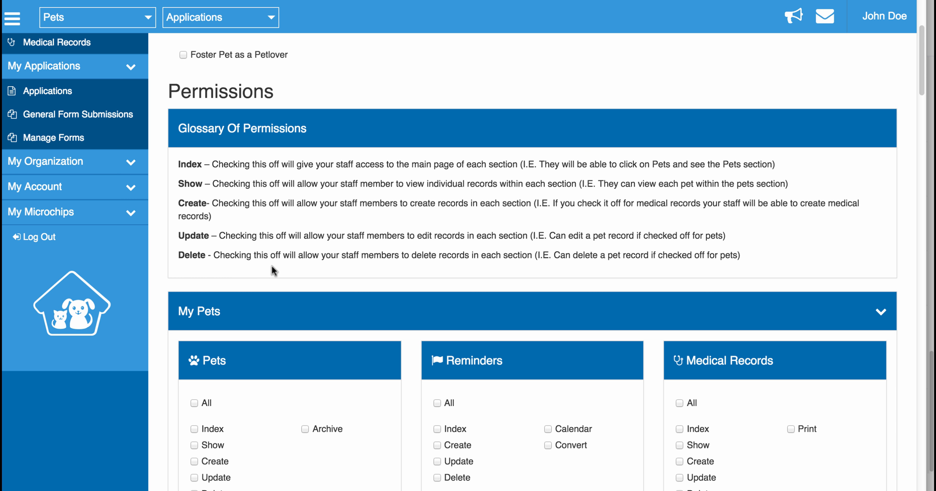
scroll(272, 269, down, 1)
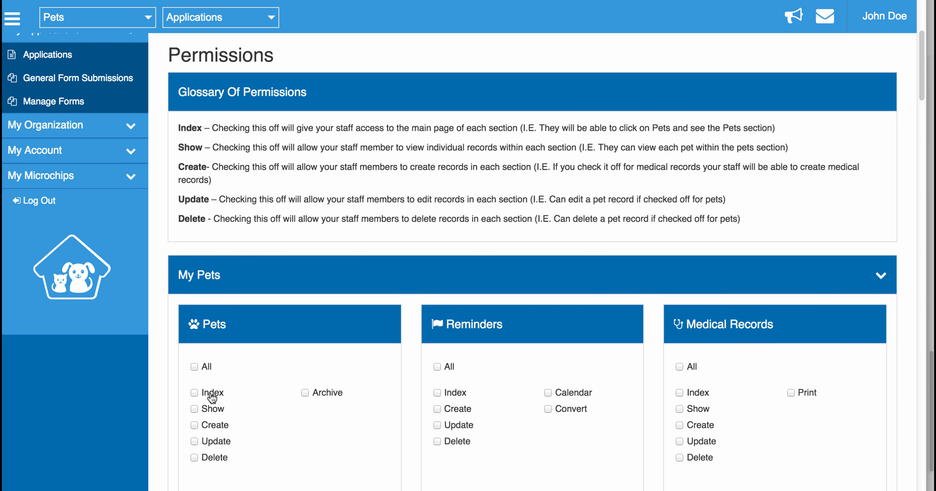
click(58, 54)
- Save the new group with the Pets All option cleared and all Reminders and Medical Records permissions granted
scroll(226, 435, down, 1)
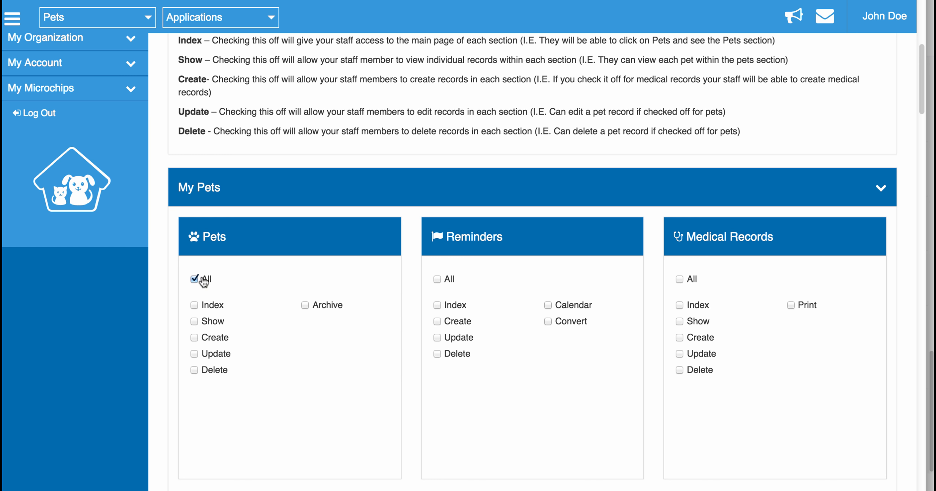
click(196, 279)
scroll(690, 278, down, 3)
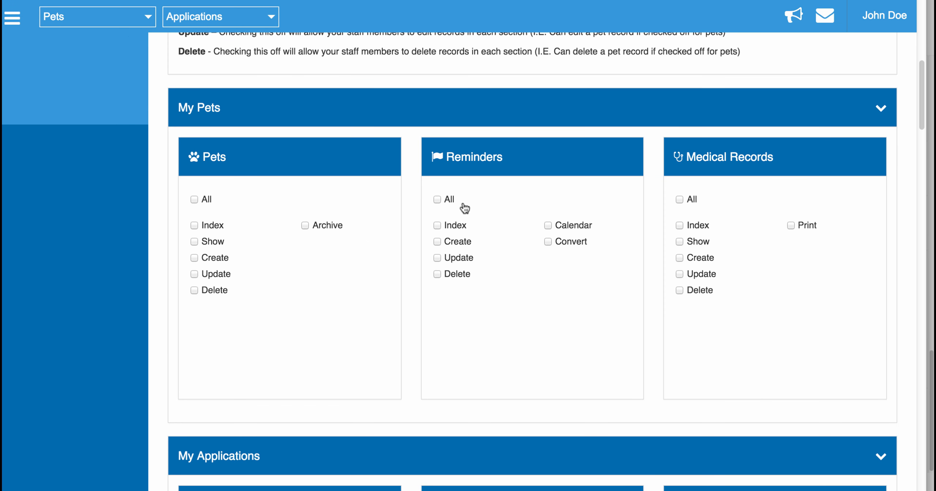
click(437, 199)
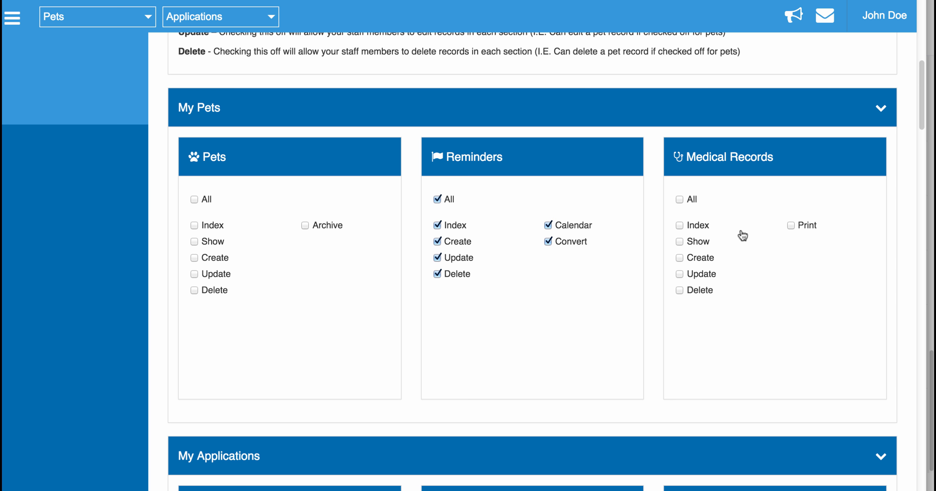
click(692, 201)
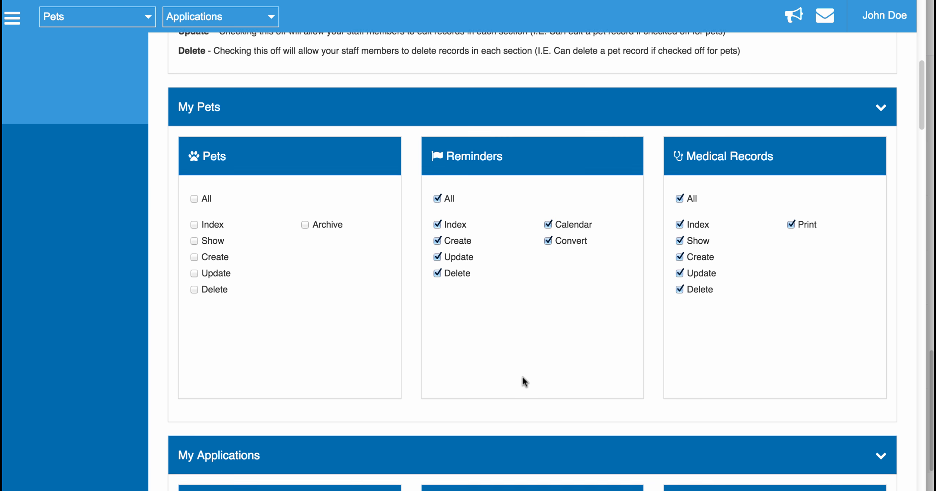
scroll(522, 376, down, 1)
scroll(496, 296, down, 15)
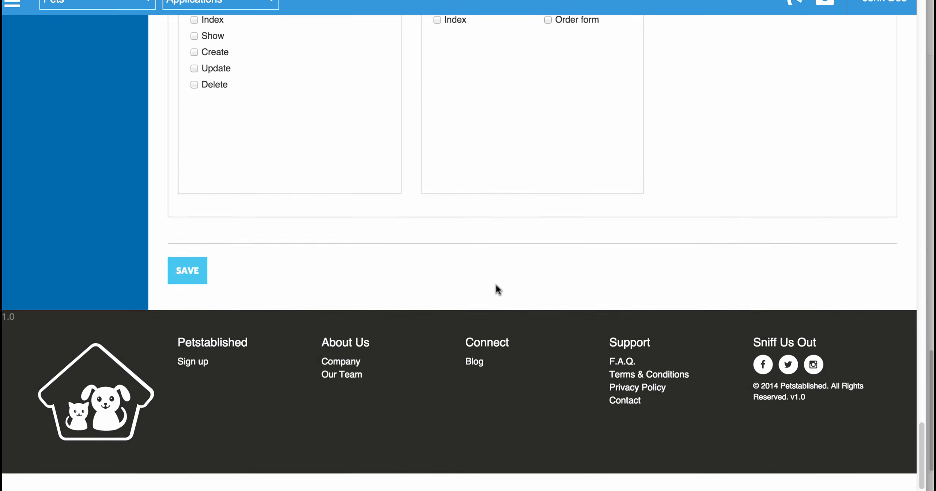
click(176, 296)
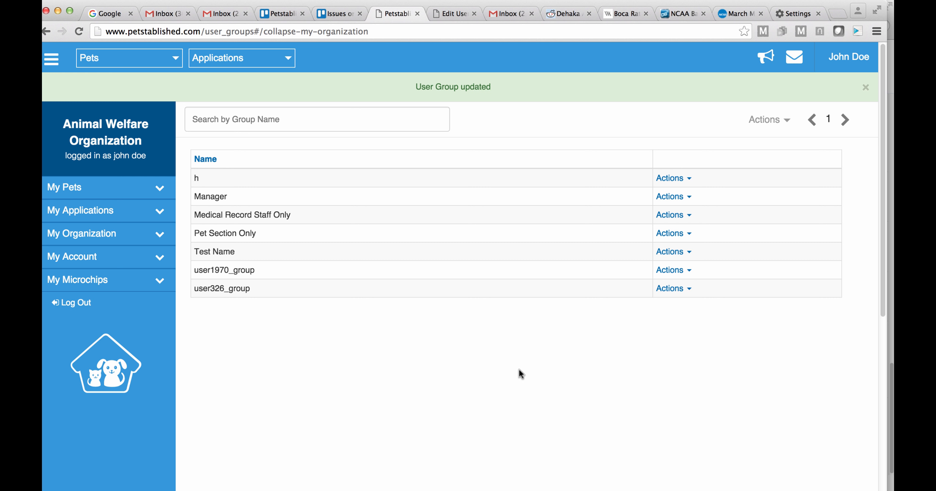
- Add the third and fifth listed staff members to the Medical Record Staff Only group and save the membership
click(672, 216)
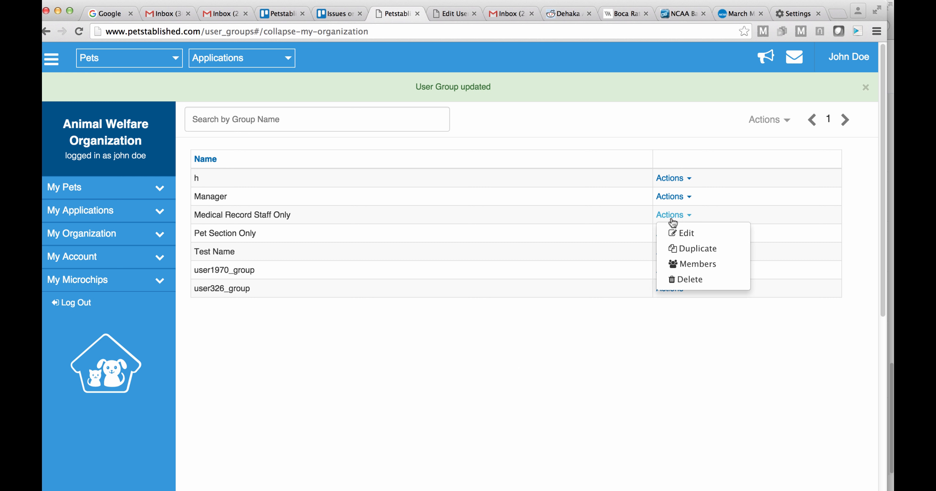
click(685, 262)
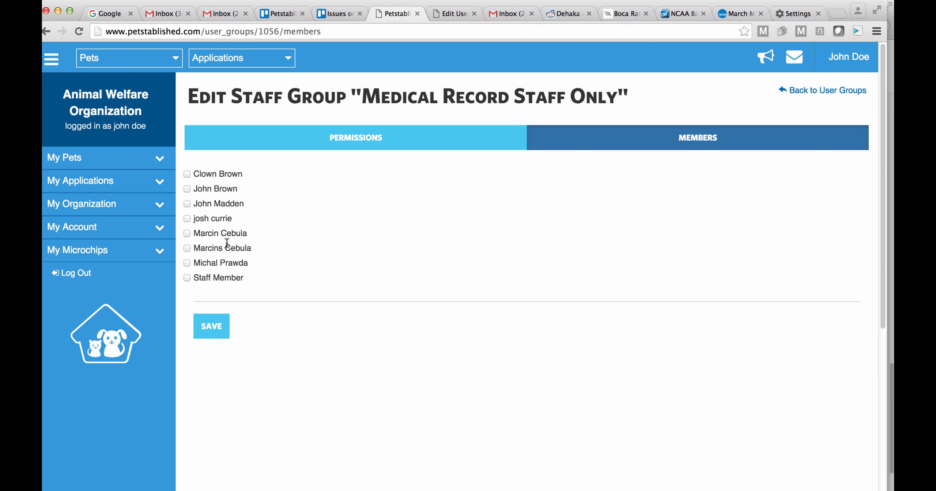
click(187, 204)
click(187, 233)
click(214, 324)
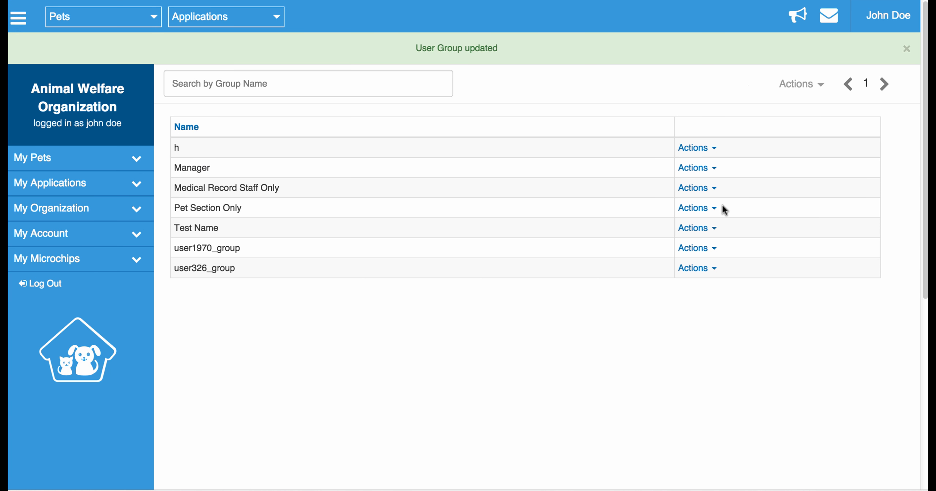
- Duplicate the Pet Section Only user group and name the copy New Group
click(703, 208)
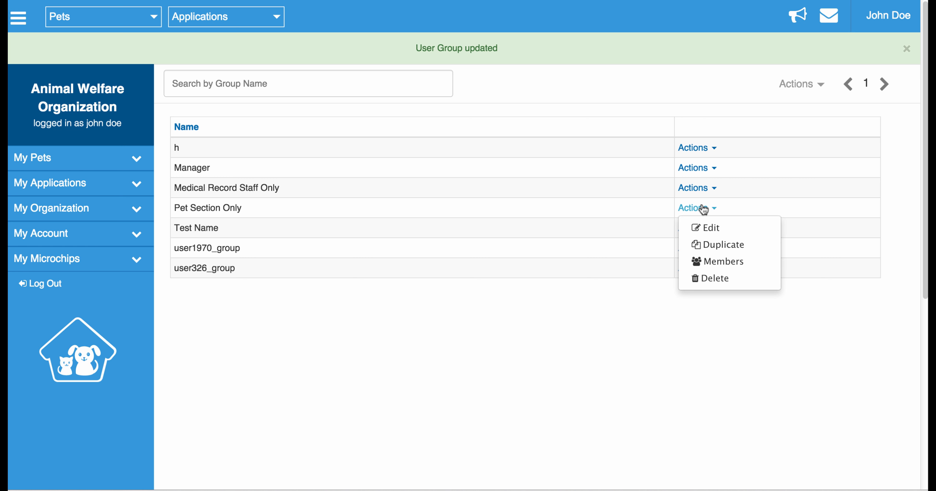
click(712, 244)
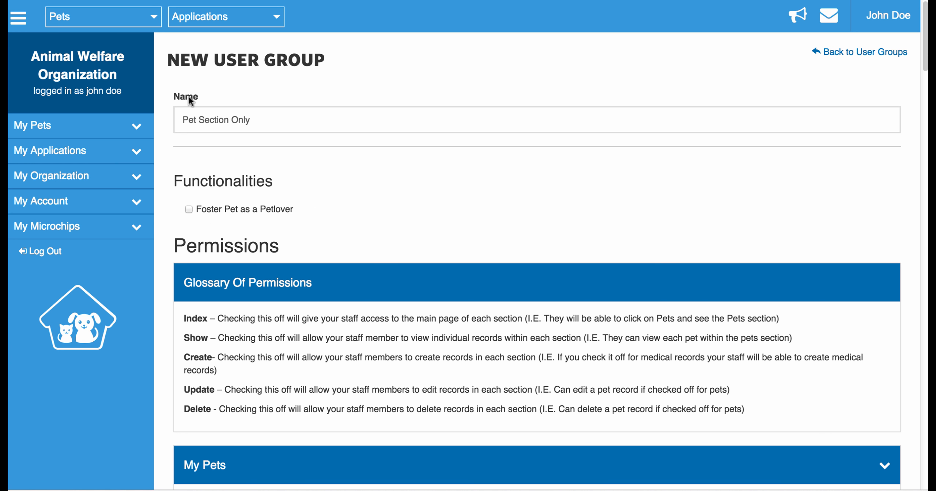
drag(263, 121, 141, 120)
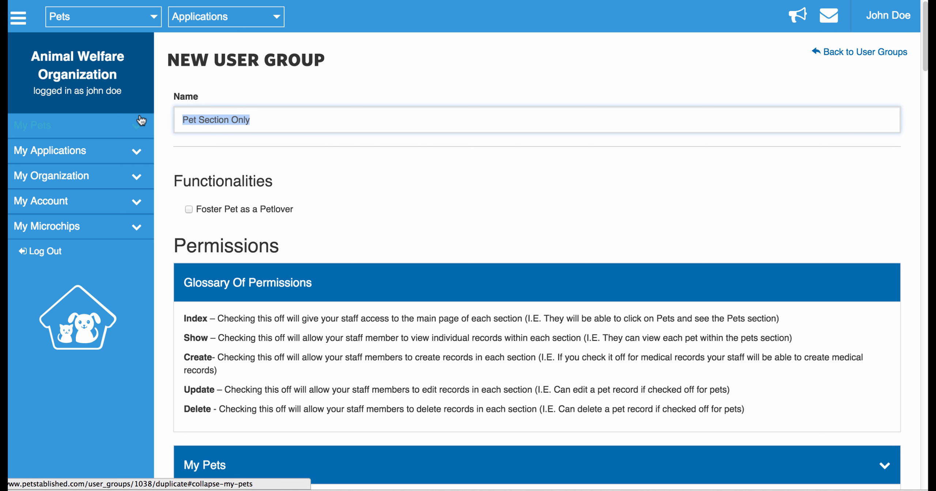
text(New G)
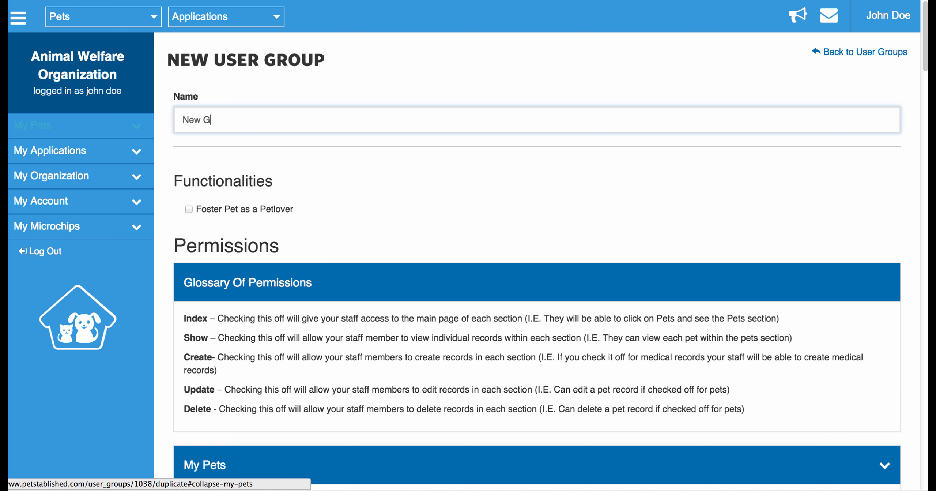
text(roup)
- Review the duplicated group's permission options from My Pets through My Account
scroll(219, 294, down, 6)
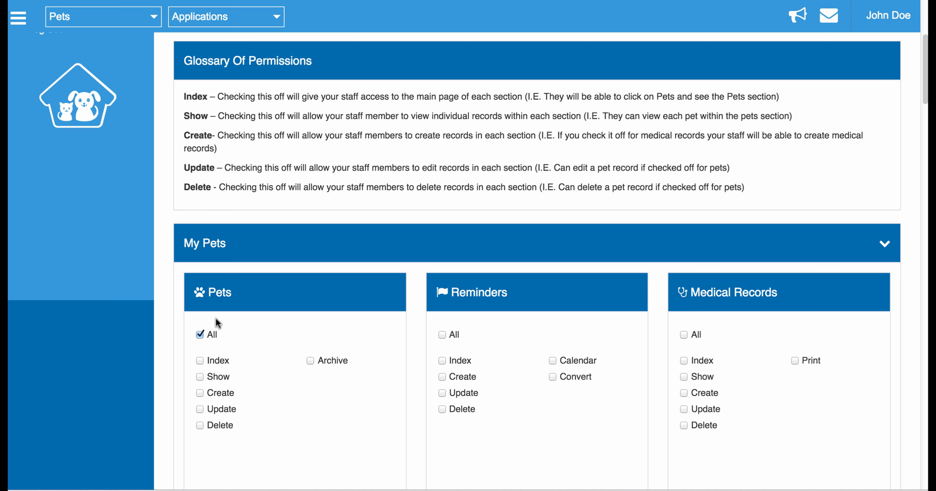
scroll(322, 314, down, 12)
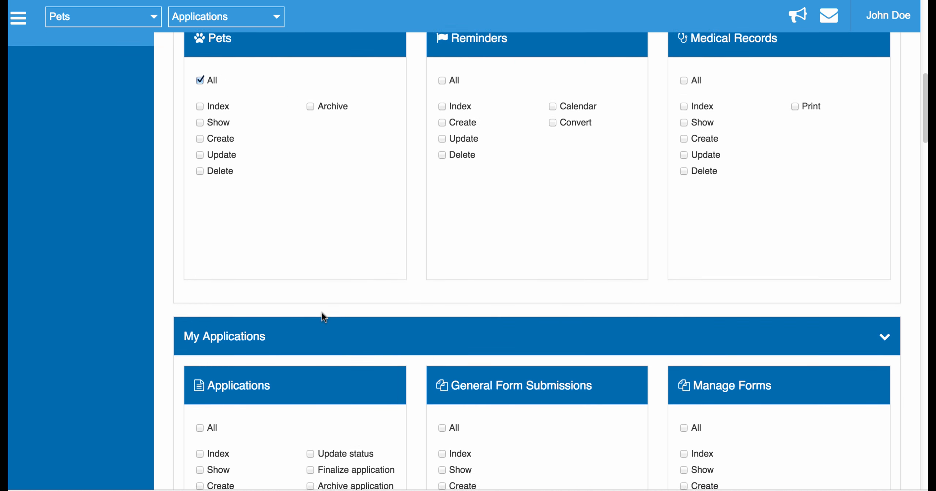
scroll(322, 312, down, 15)
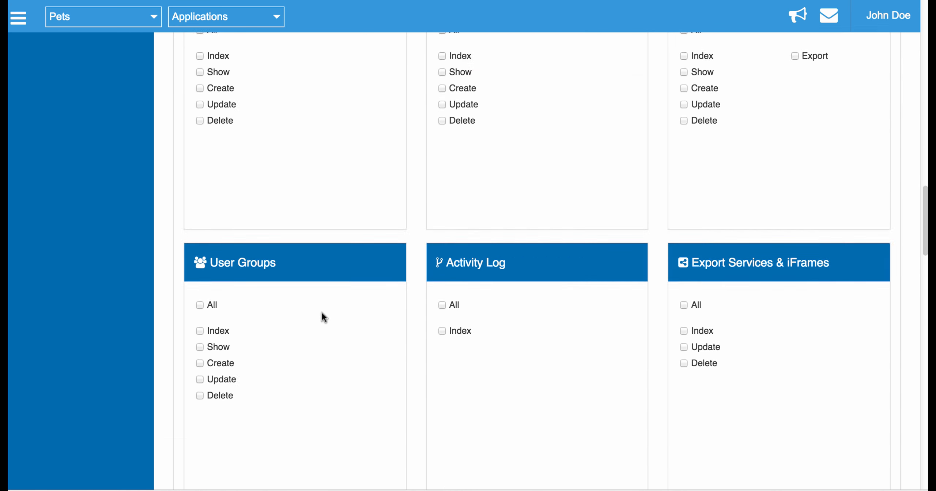
scroll(321, 315, down, 10)
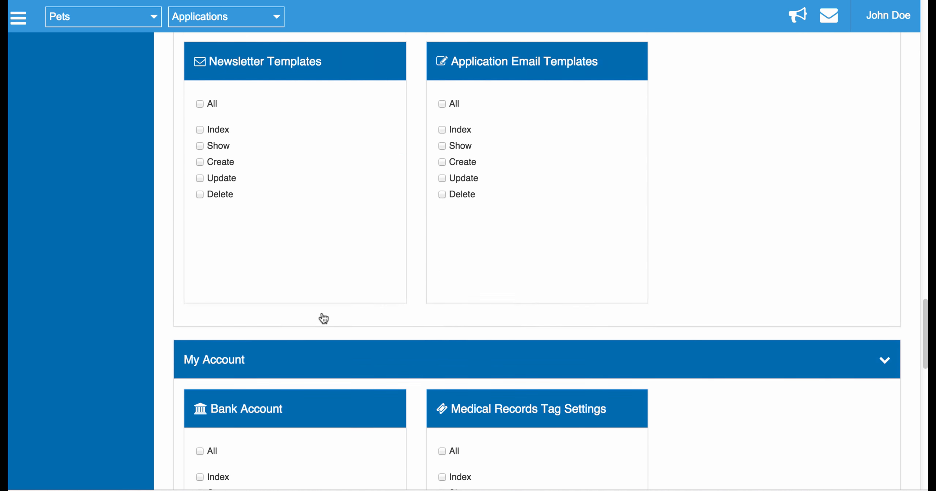